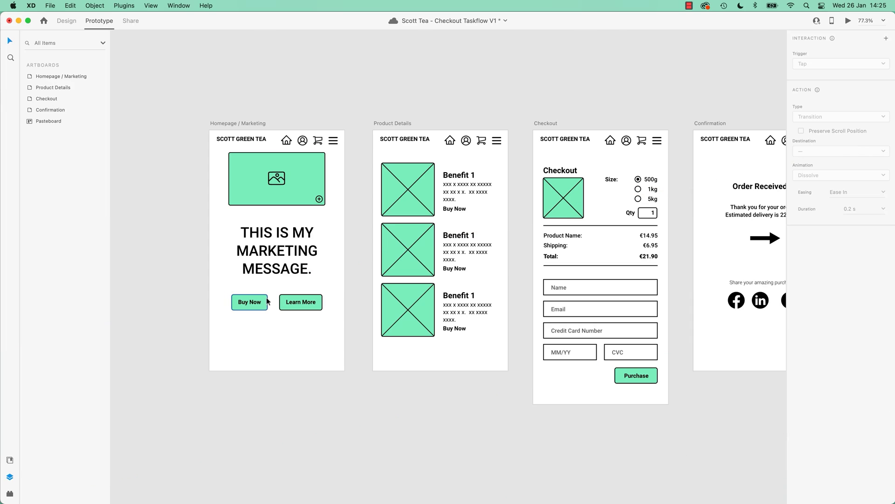
Inspect Buy Now's Slide Left link, then preview the prototype and test Buy Now and Learn More.
{"action": "left_click", "coordinate": [267, 301]}
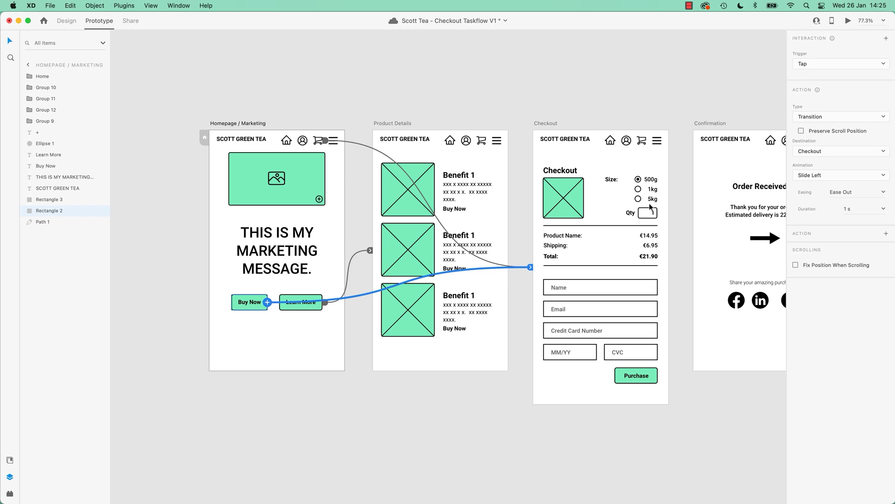
{"action": "left_click", "coordinate": [848, 20]}
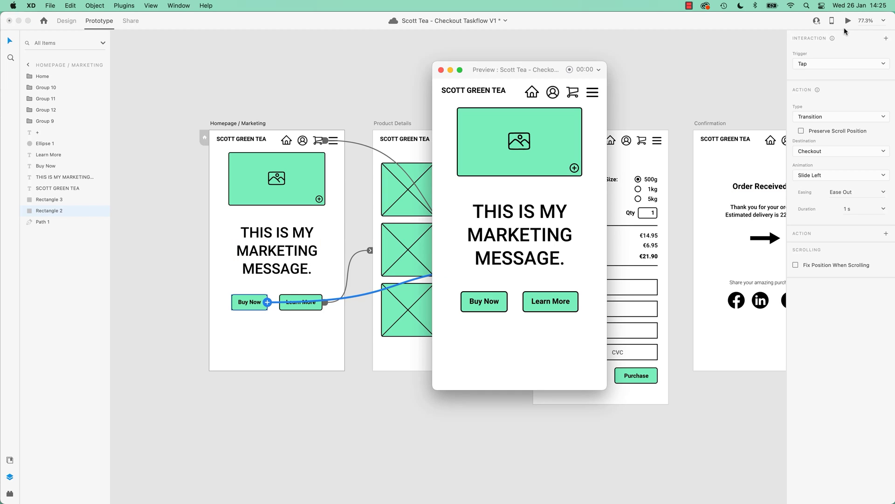
{"action": "left_click", "coordinate": [498, 297]}
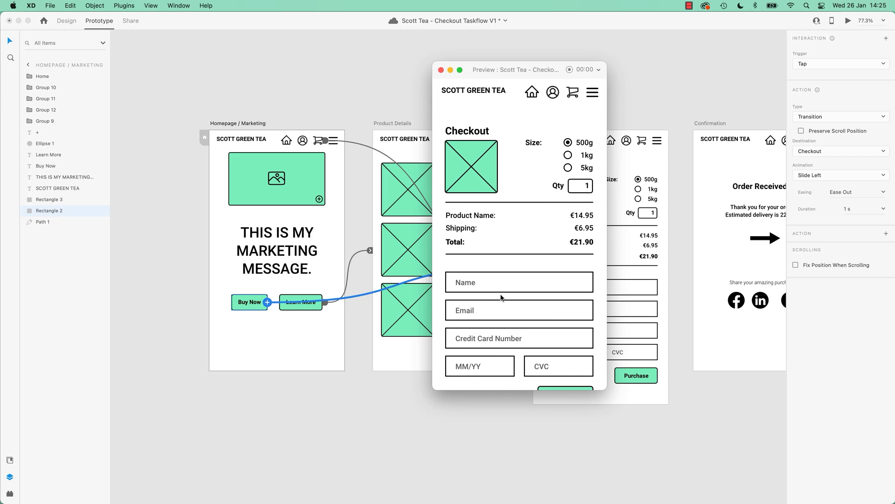
{"action": "left_click", "coordinate": [483, 147]}
{"action": "left_click", "coordinate": [482, 147]}
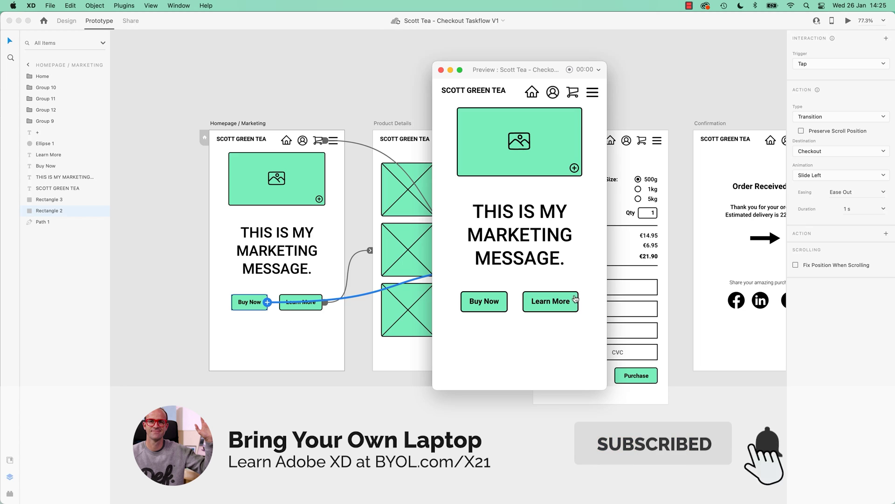
{"action": "left_click", "coordinate": [575, 296]}
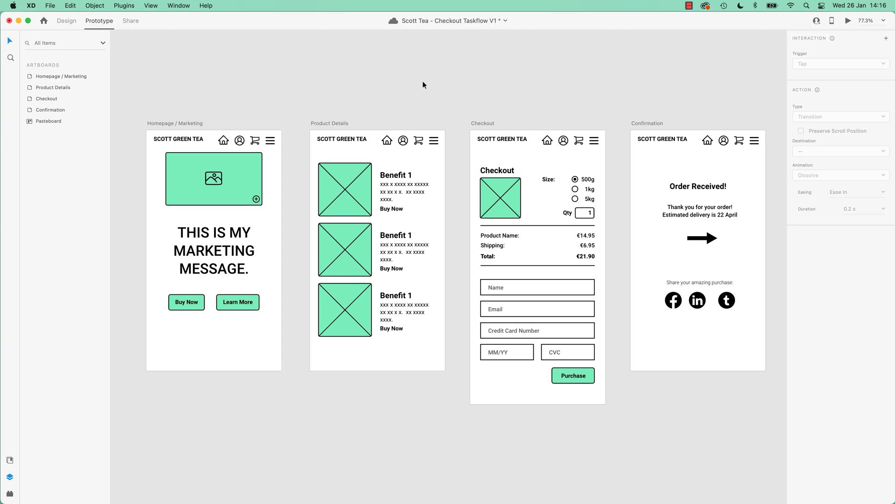
Save the Scott Tea - Checkout Taskflow V1 document with Cmd+S.
{"action": "key", "text": "super+s"}
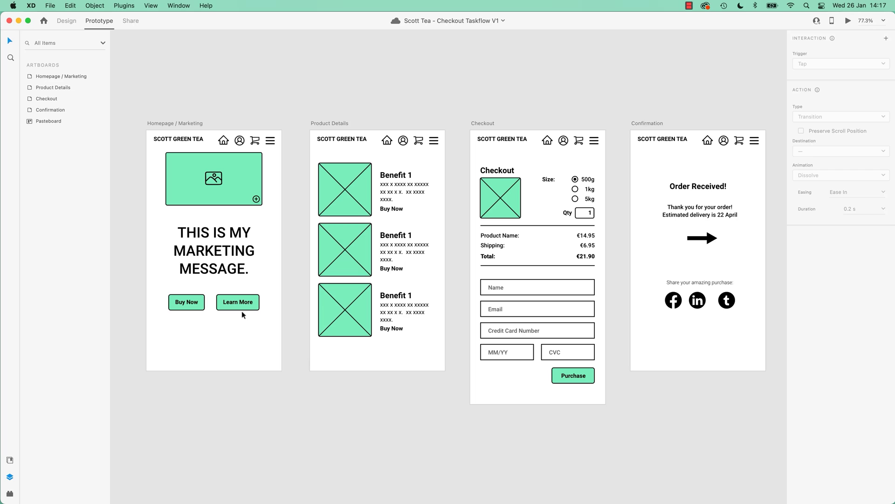
Wire the homepage Buy Now button to the Checkout artboard as a tap interaction.
{"action": "left_click", "coordinate": [203, 301]}
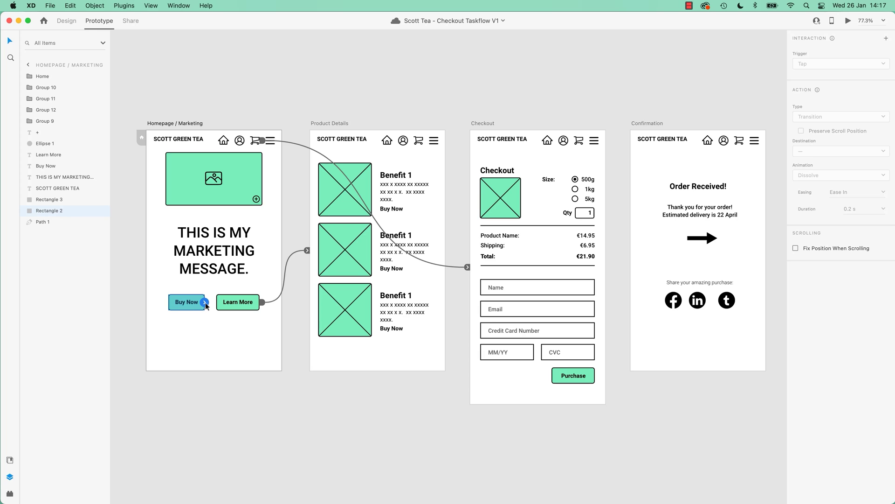
{"action": "left_click_drag", "start_coordinate": [205, 302], "coordinate": [828, 272]}
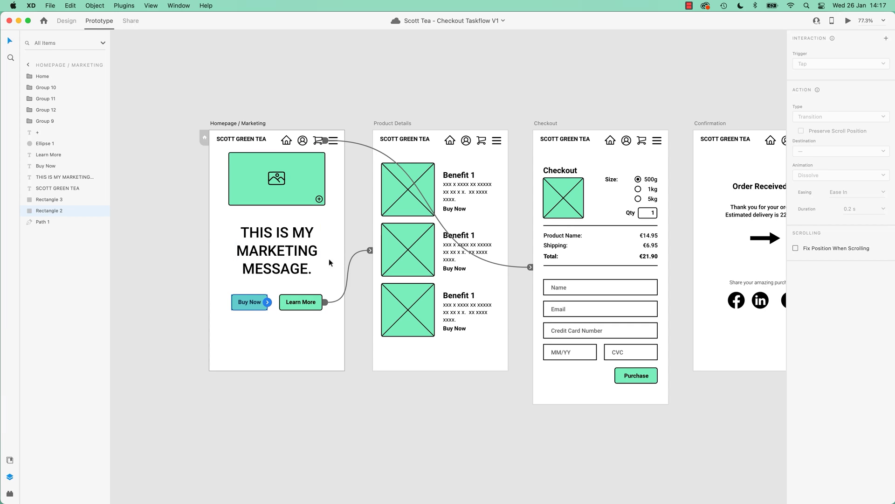
{"action": "left_click_drag", "start_coordinate": [267, 301], "coordinate": [294, 283]}
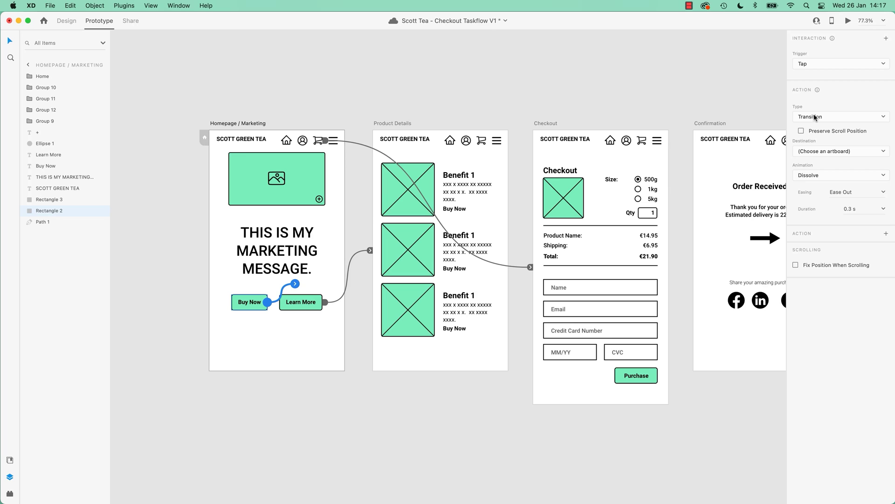
{"action": "left_click", "coordinate": [815, 152]}
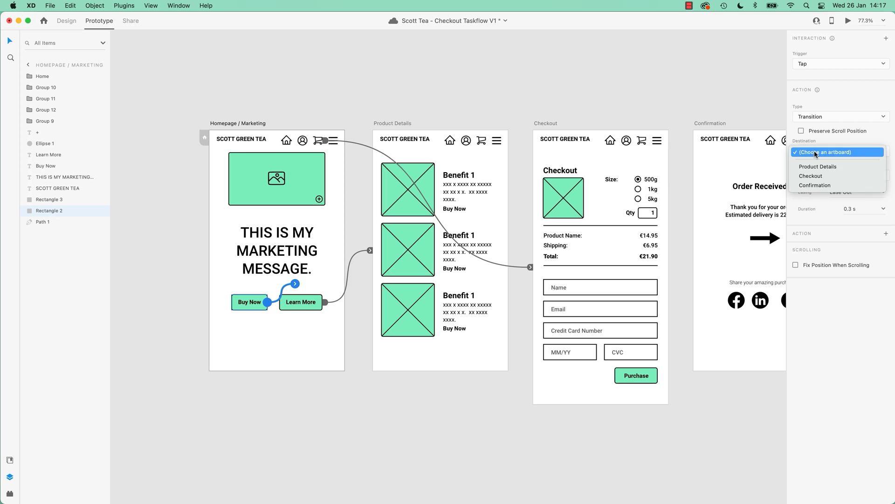
{"action": "left_click", "coordinate": [815, 178]}
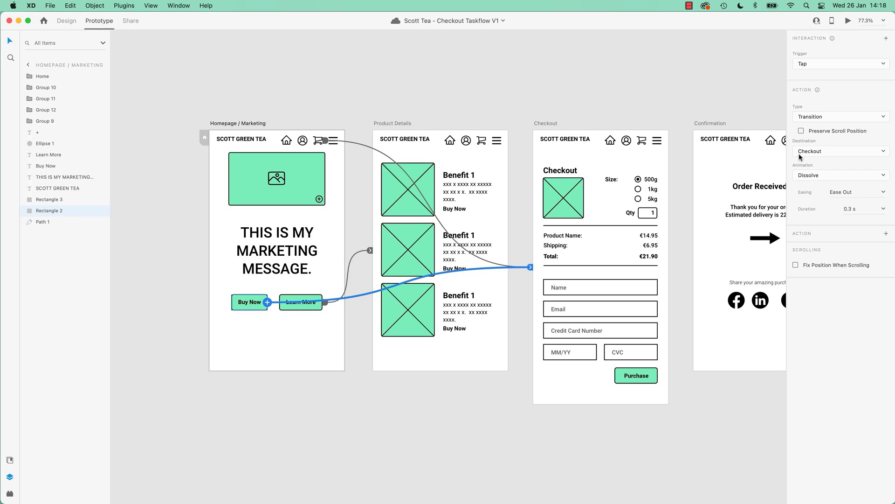
Give Buy Now a Slide Left animation and link Purchase to Confirmation with Push Left.
{"action": "left_click", "coordinate": [809, 178]}
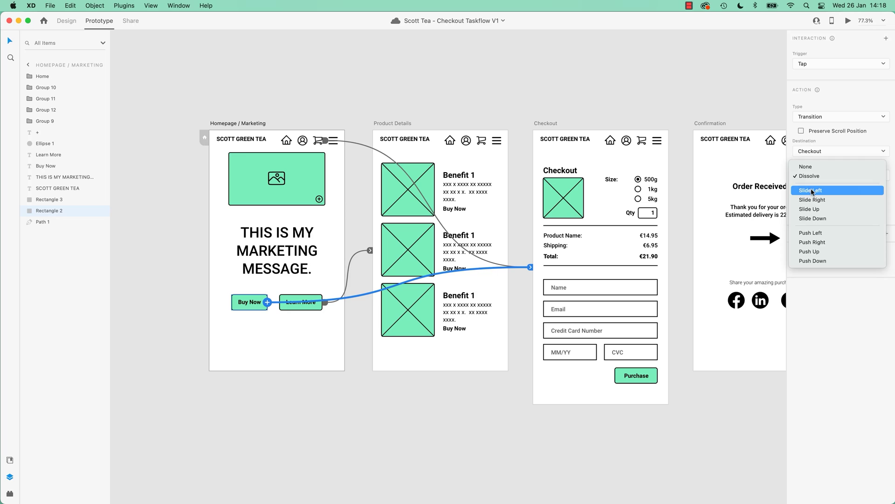
{"action": "left_click", "coordinate": [811, 190]}
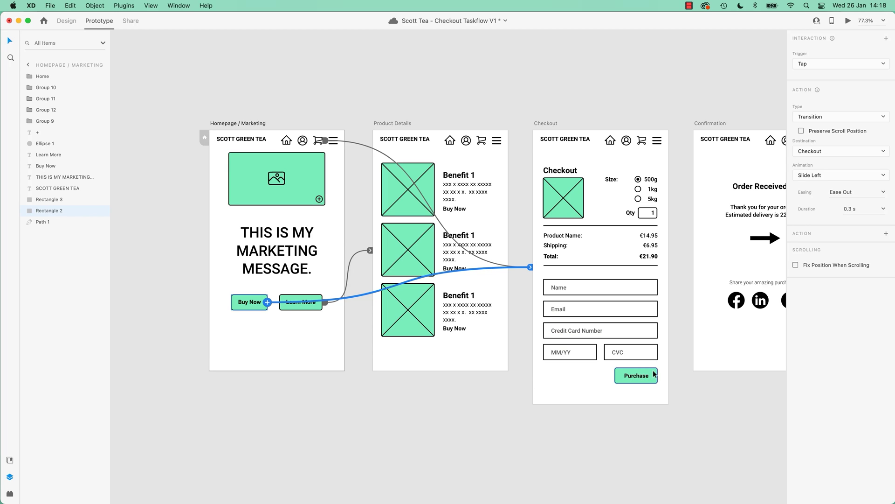
{"action": "left_click", "coordinate": [640, 374]}
{"action": "left_click_drag", "start_coordinate": [658, 375], "coordinate": [705, 363]}
{"action": "left_click", "coordinate": [822, 177]}
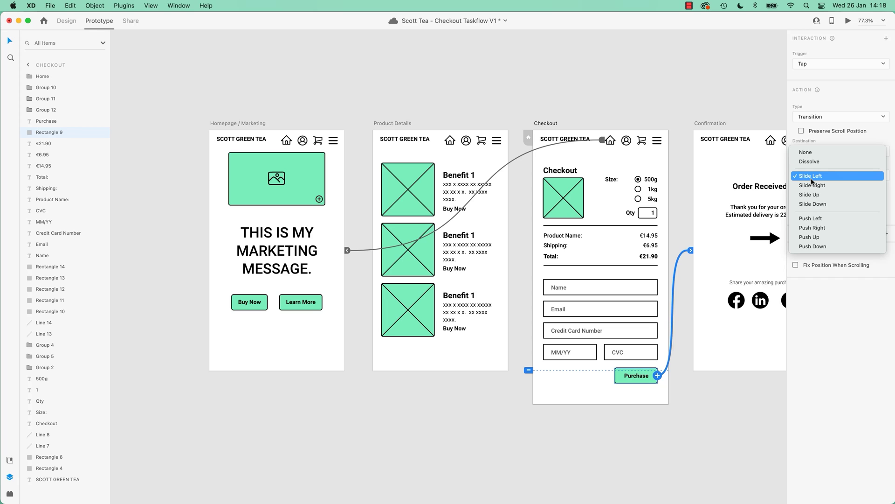
{"action": "left_click", "coordinate": [809, 220]}
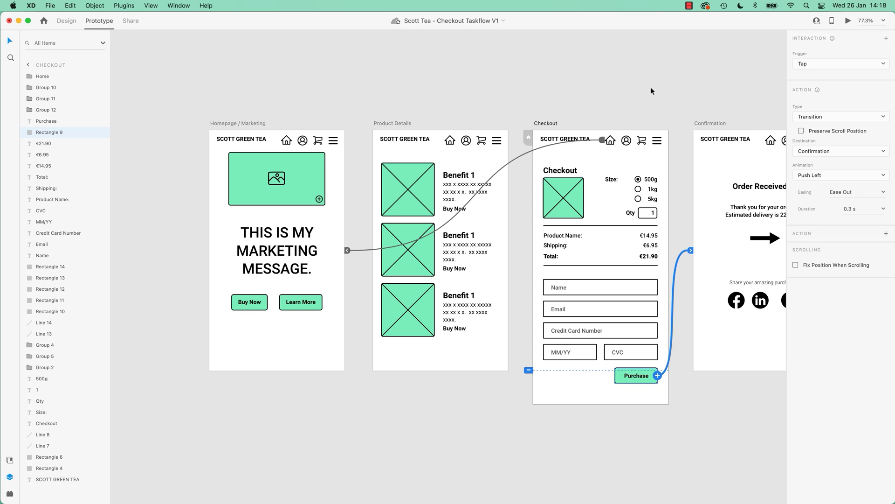
Preview from Homepage / Marketing, clicking Buy Now then Purchase to reach 'Order Received!'.
{"action": "left_click", "coordinate": [671, 110]}
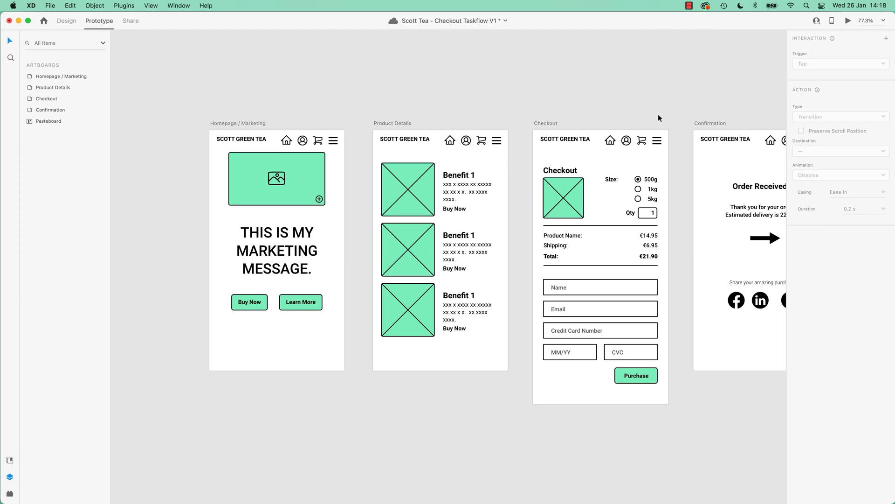
{"action": "left_click", "coordinate": [239, 121]}
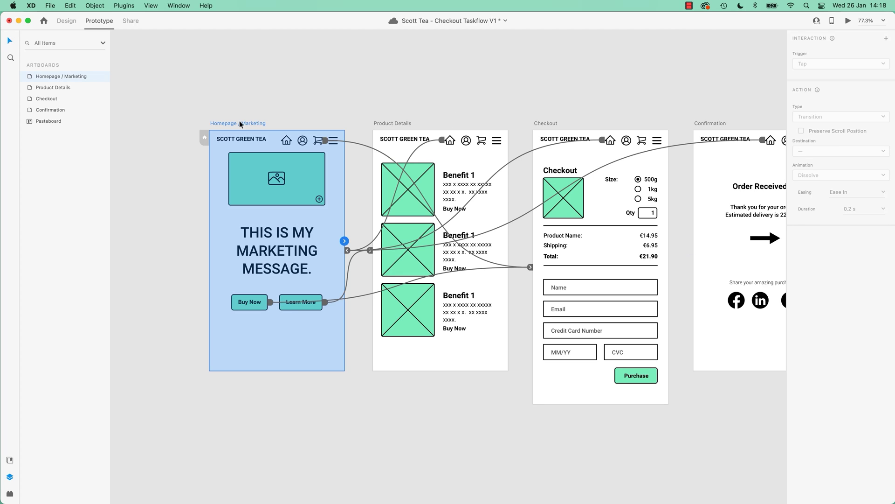
{"action": "left_click", "coordinate": [847, 20]}
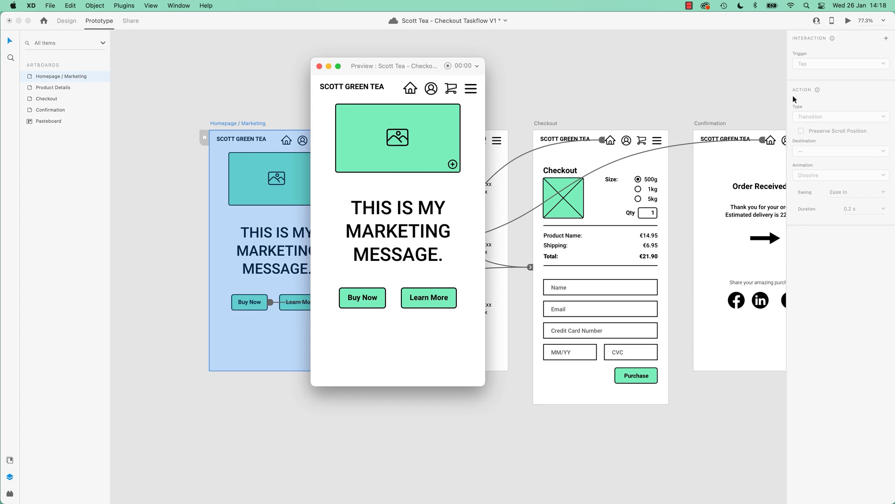
{"action": "left_click", "coordinate": [381, 295]}
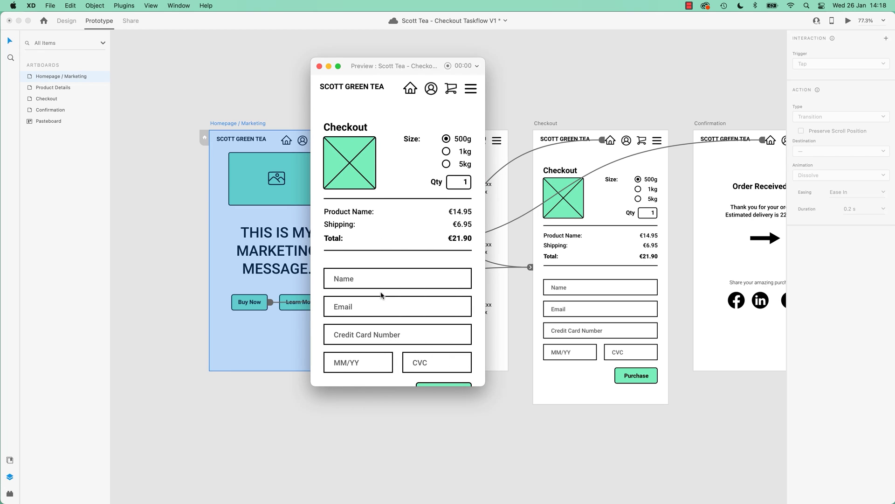
{"action": "scroll", "coordinate": [405, 312], "scroll_direction": "down", "scroll_amount": 2}
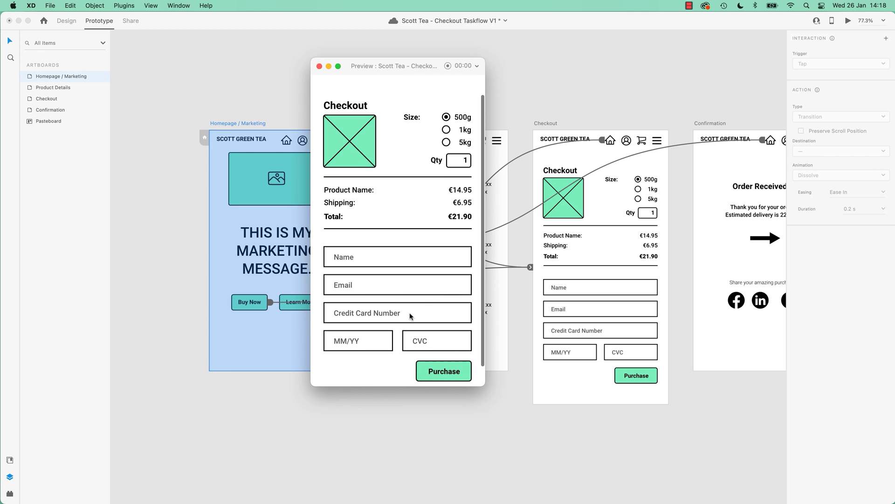
{"action": "left_click", "coordinate": [469, 368]}
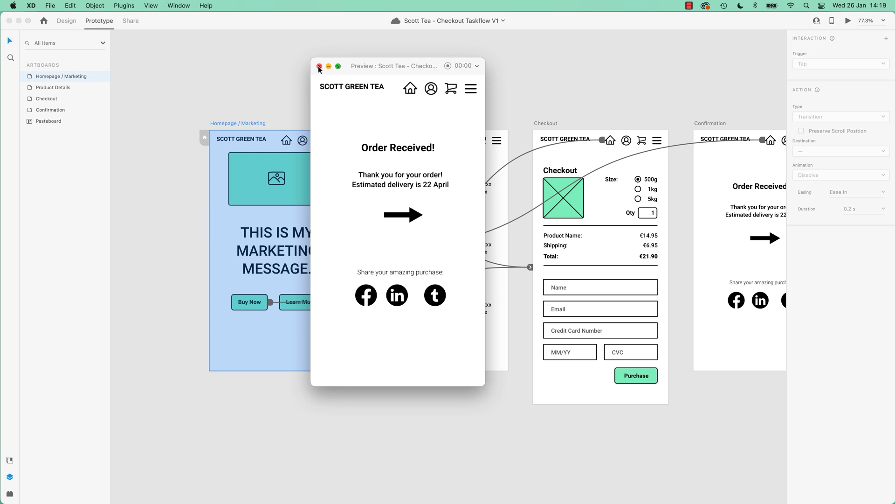
{"action": "left_click_drag", "start_coordinate": [401, 66], "coordinate": [117, 82]}
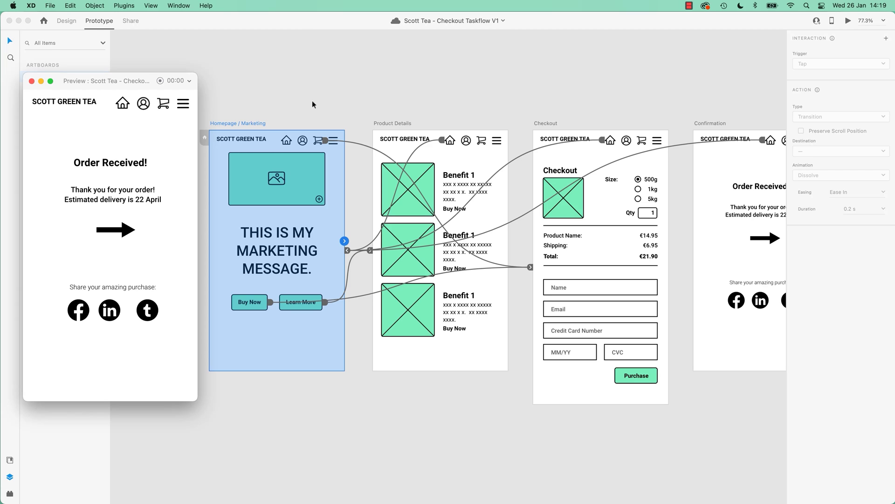
Keep Buy Now's Slide Left animation but set its easing to None.
{"action": "left_click", "coordinate": [321, 280]}
{"action": "left_click", "coordinate": [263, 301]}
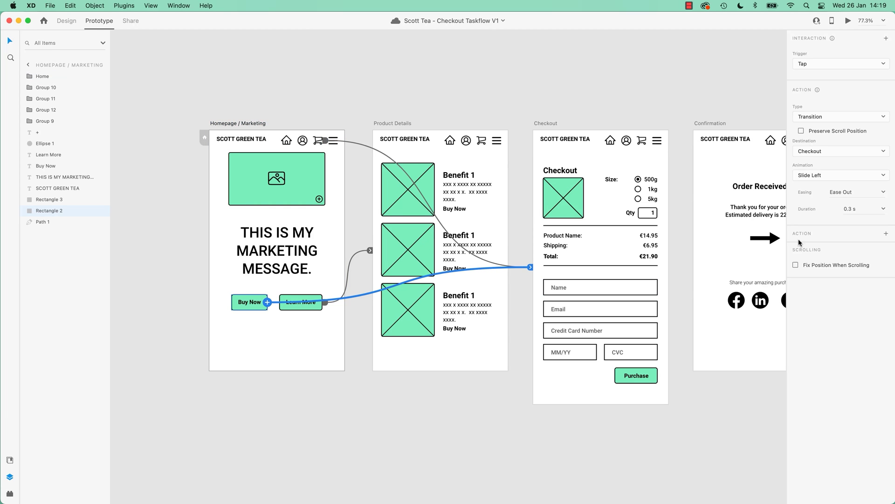
{"action": "left_click", "coordinate": [836, 171]}
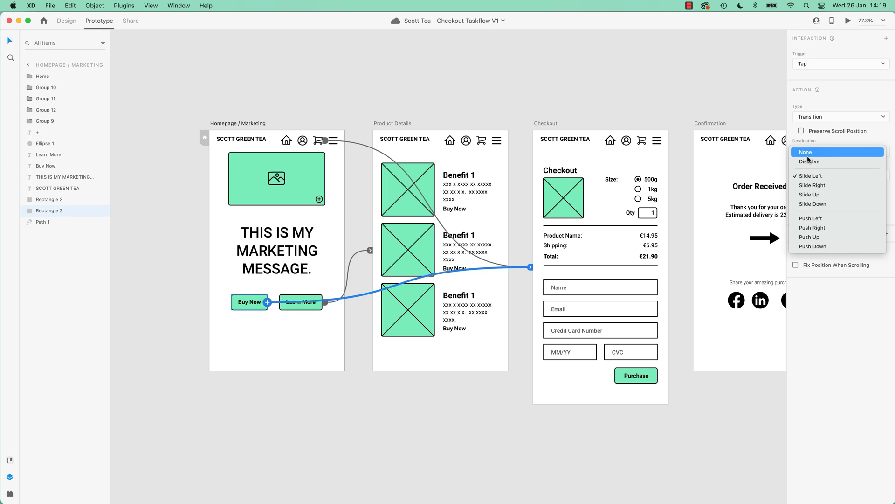
{"action": "left_click", "coordinate": [816, 327]}
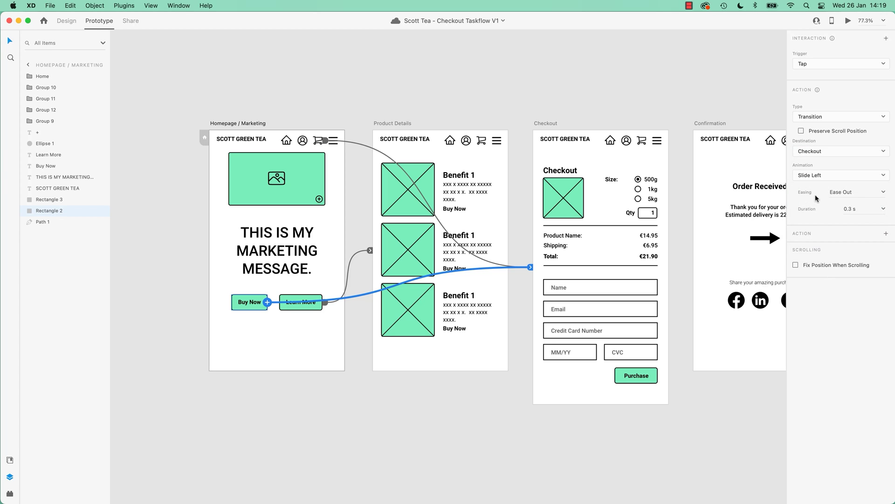
{"action": "left_click", "coordinate": [884, 193]}
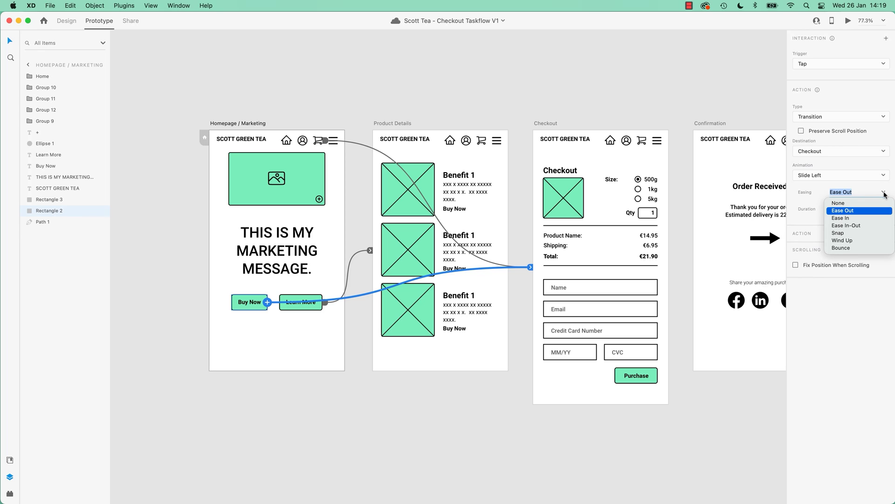
{"action": "left_click", "coordinate": [839, 204]}
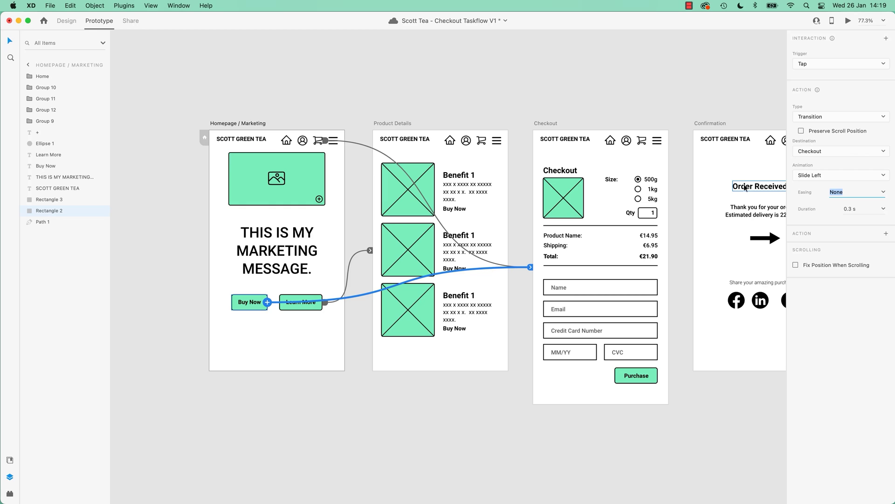
Preview the unease Buy Now slide to Checkout, then restore Ease Out easing.
{"action": "left_click", "coordinate": [848, 21]}
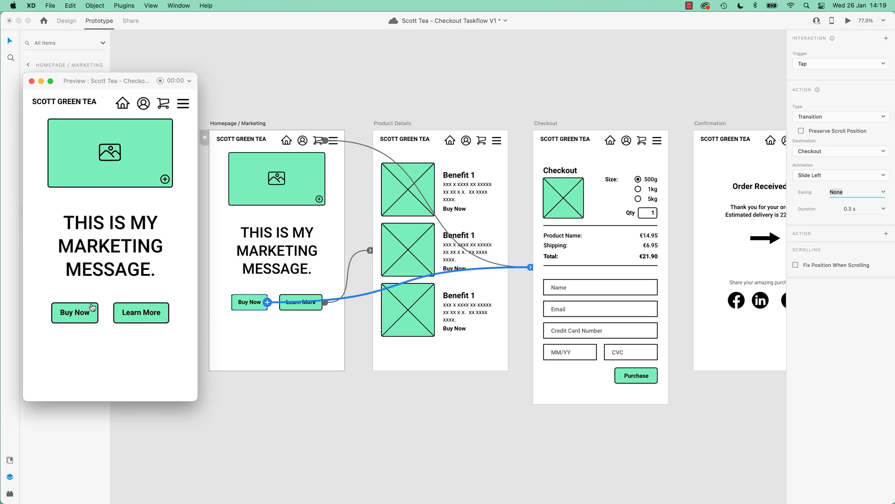
{"action": "left_click", "coordinate": [91, 310]}
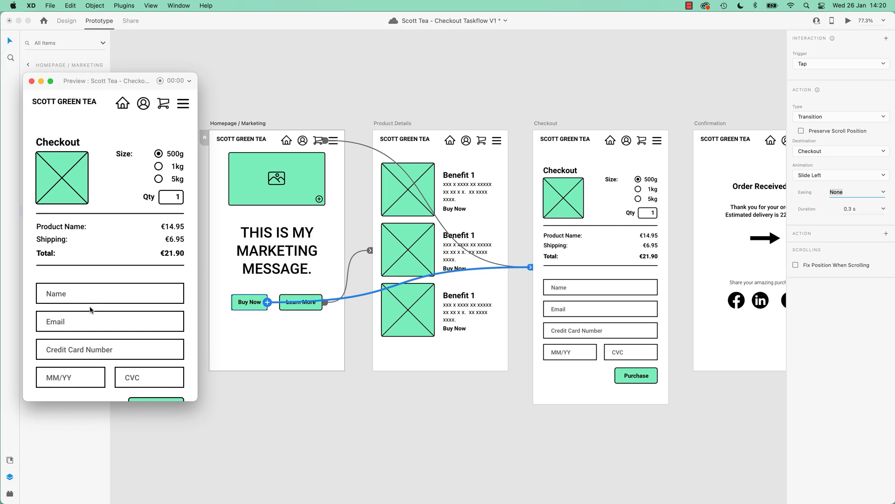
{"action": "left_click", "coordinate": [876, 198]}
{"action": "left_click", "coordinate": [876, 198]}
{"action": "left_click", "coordinate": [841, 214]}
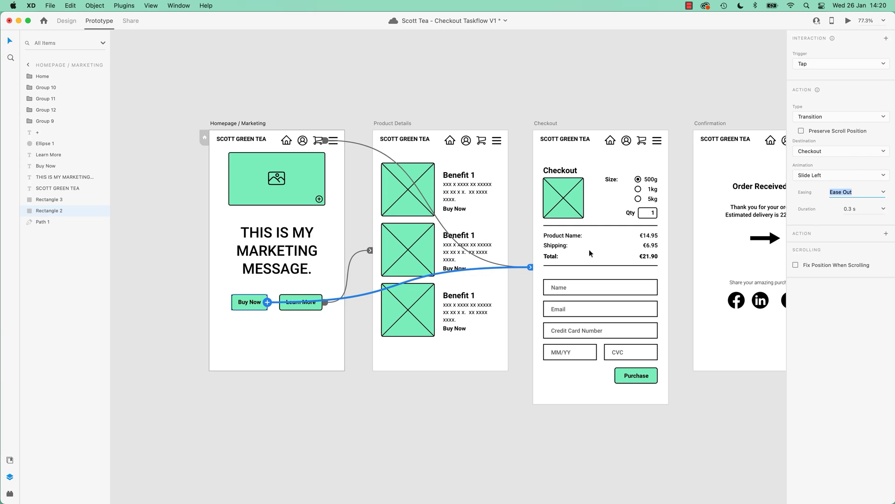
Set the Buy Now transition duration to 2 seconds.
{"action": "left_click", "coordinate": [871, 209]}
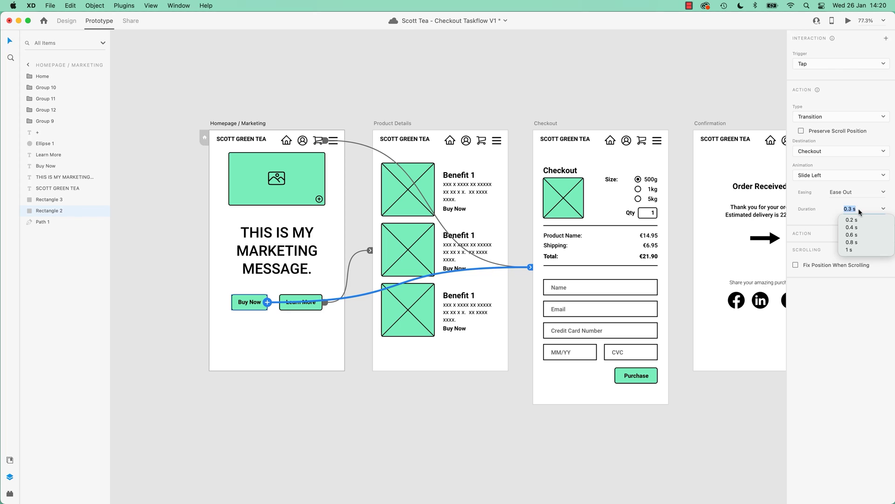
{"action": "type", "text": "2"}
{"action": "key", "text": "Return"}
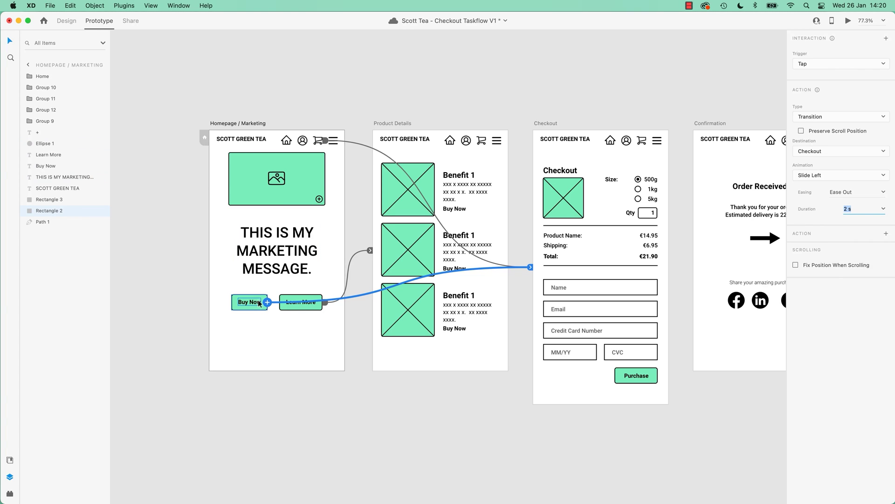
Preview the 2 s slide to Checkout, save the document, and close the preview.
{"action": "left_click", "coordinate": [849, 21]}
{"action": "left_click", "coordinate": [90, 309]}
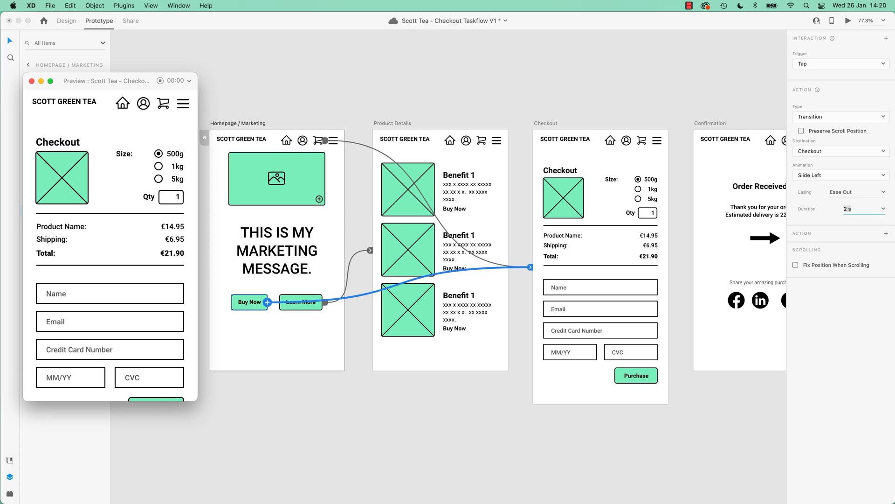
{"action": "key", "text": "super+s"}
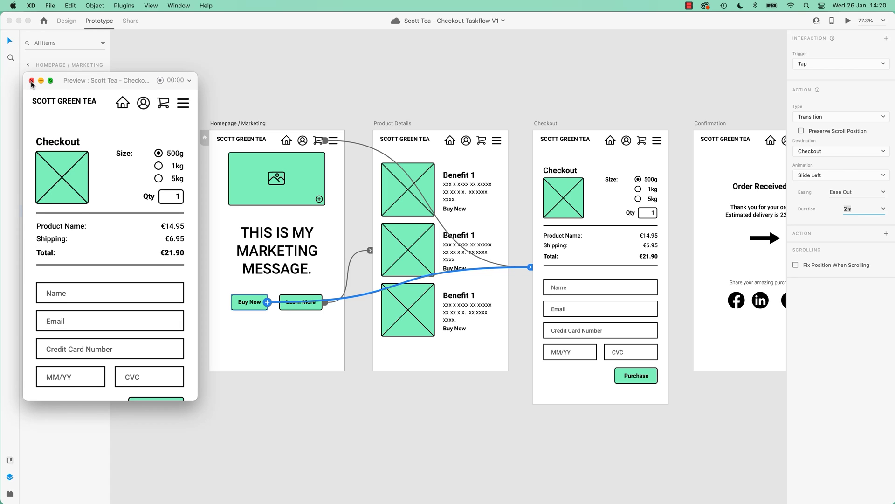
{"action": "left_click", "coordinate": [31, 81]}
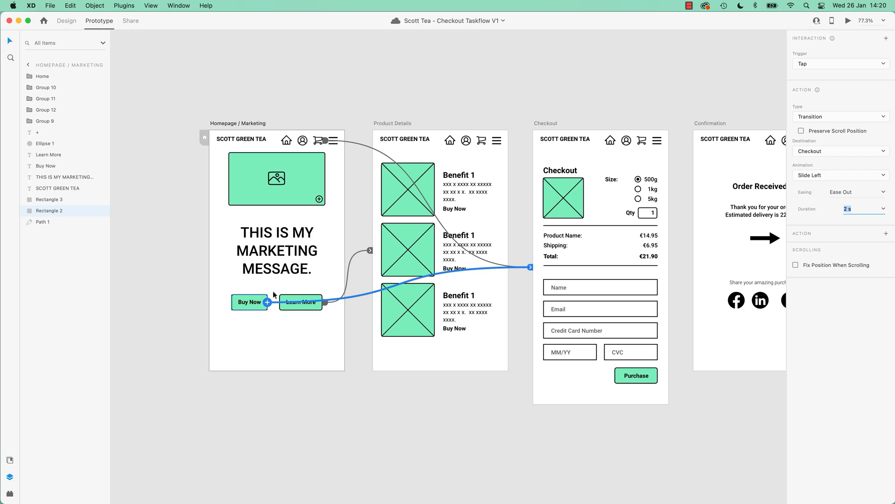
Switch Buy Now's easing to Bounce, preview the slide to Checkout, and close the preview.
{"action": "left_click", "coordinate": [883, 192]}
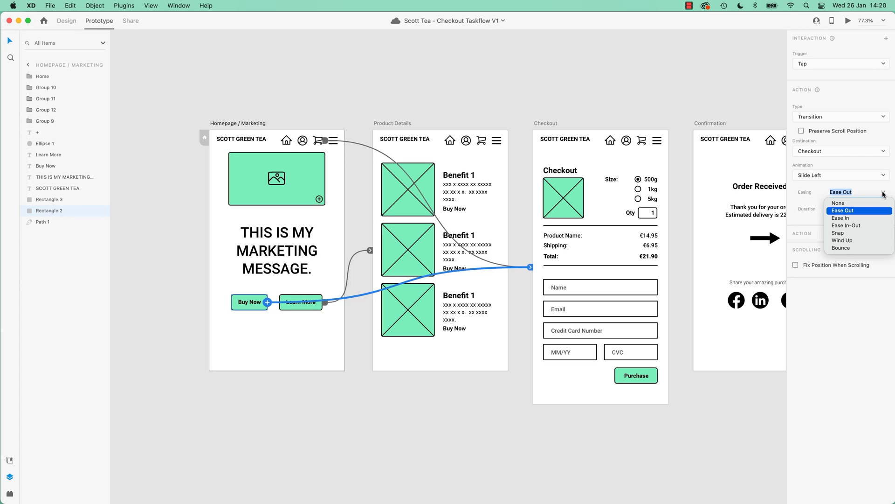
{"action": "left_click", "coordinate": [840, 248]}
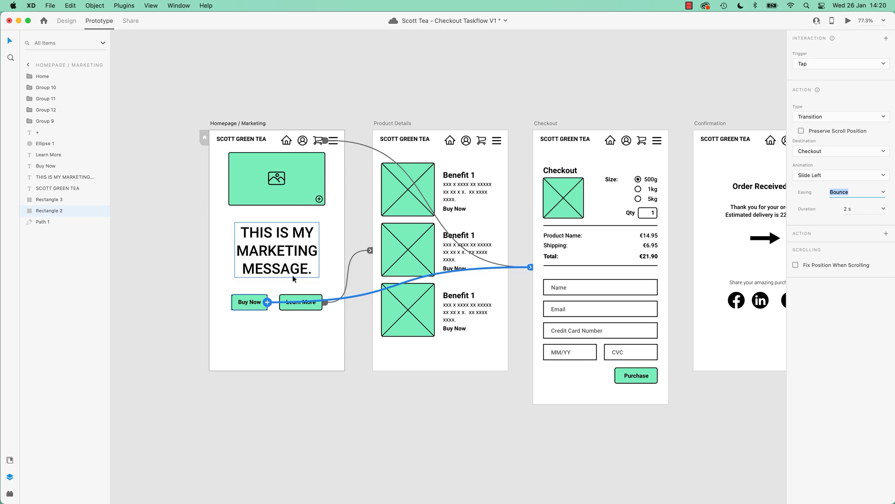
{"action": "left_click", "coordinate": [848, 20]}
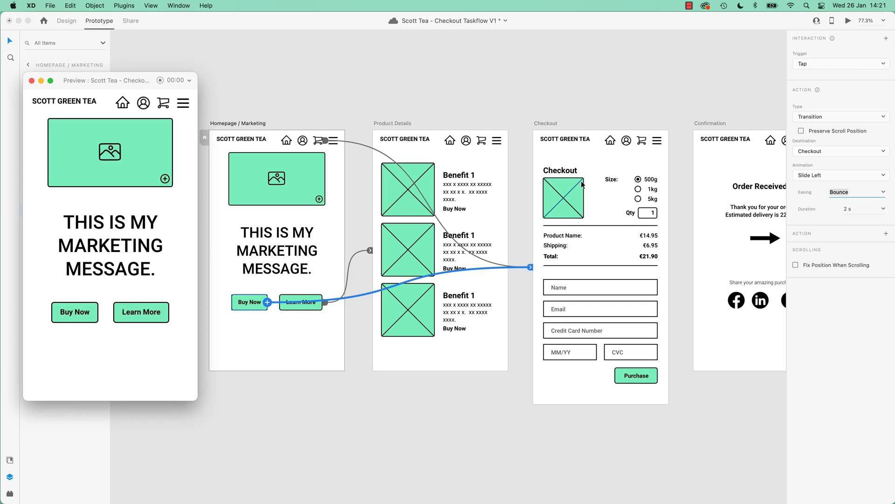
{"action": "left_click", "coordinate": [94, 309]}
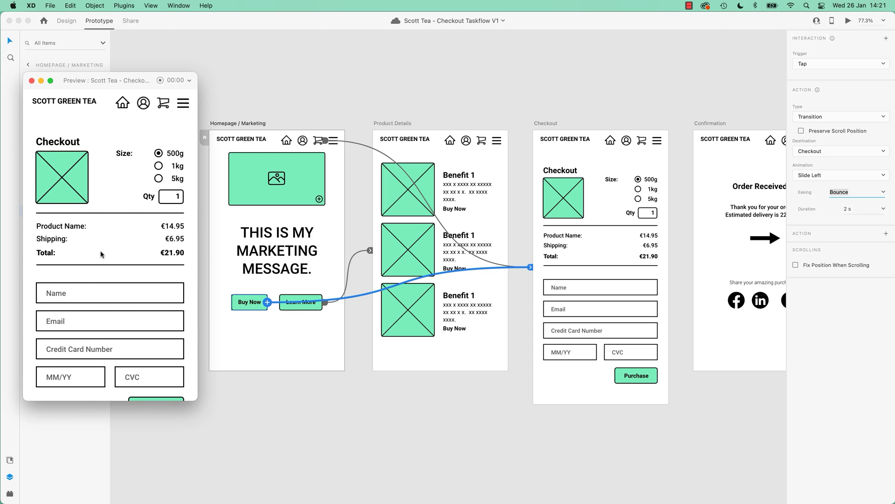
{"action": "left_click", "coordinate": [31, 81]}
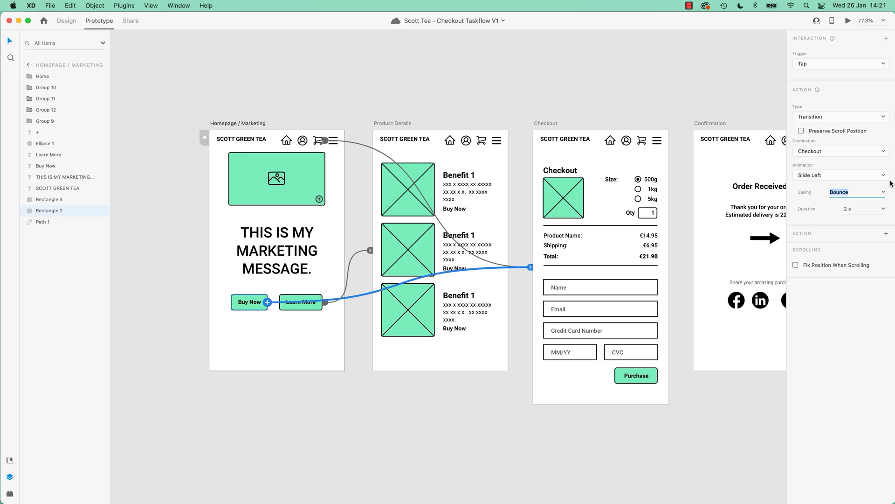
Change the easing to Wind Up and preview the Buy Now slide to Checkout.
{"action": "left_click", "coordinate": [883, 192]}
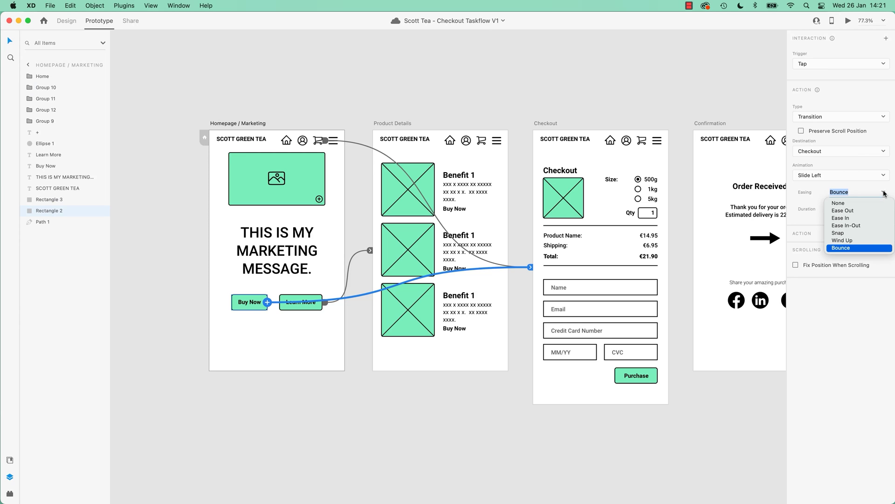
{"action": "left_click", "coordinate": [842, 240]}
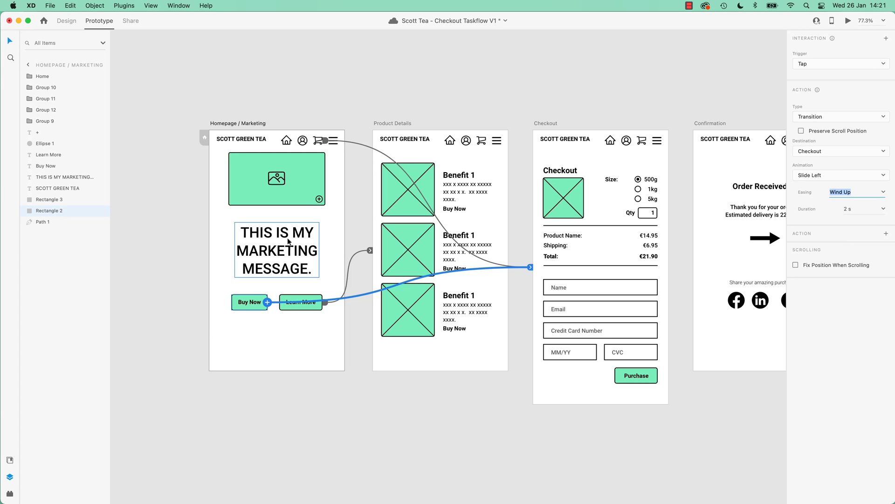
{"action": "left_click", "coordinate": [848, 20]}
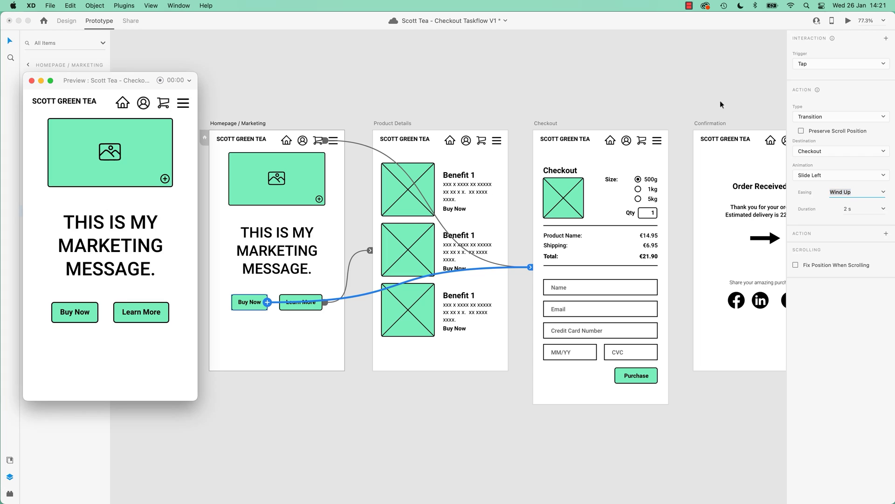
{"action": "left_click", "coordinate": [90, 312]}
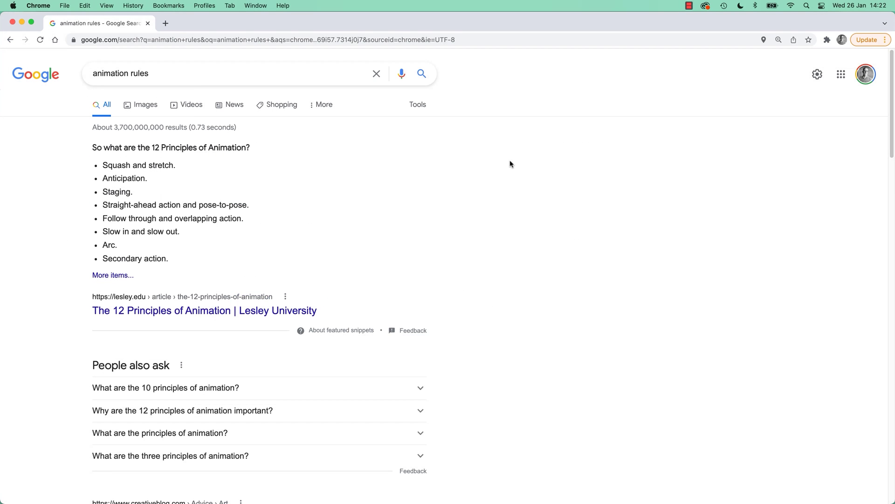
Highlight Anticipation in the 12 Principles of Animation snippet, then return to Adobe XD.
{"action": "double_click", "coordinate": [133, 179]}
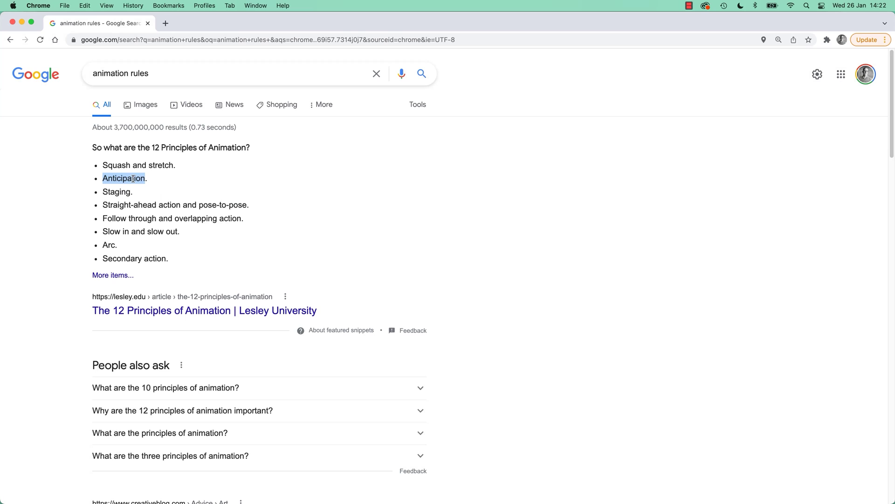
{"action": "left_click_drag", "start_coordinate": [145, 179], "coordinate": [137, 181]}
{"action": "left_click", "coordinate": [137, 181]}
{"action": "double_click", "coordinate": [114, 179]}
{"action": "key", "text": "super+Tab"}
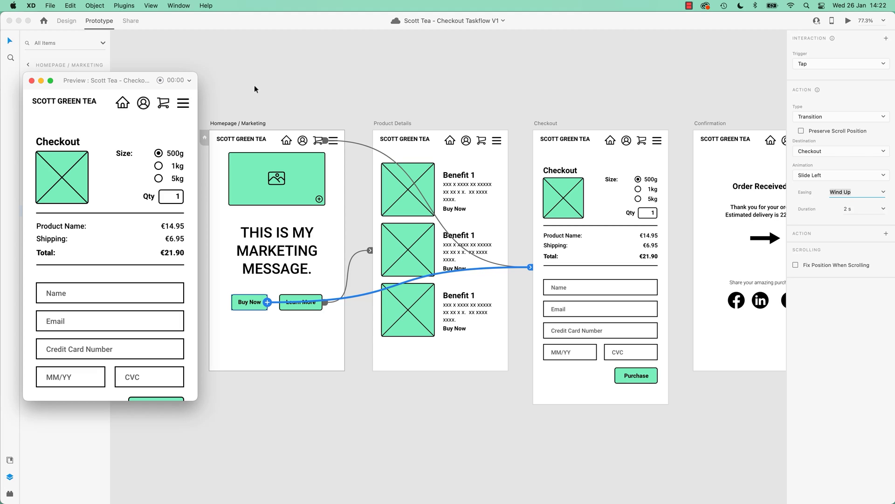
Set the Buy Now Wind Up transition duration to 1 s.
{"action": "left_click", "coordinate": [32, 80]}
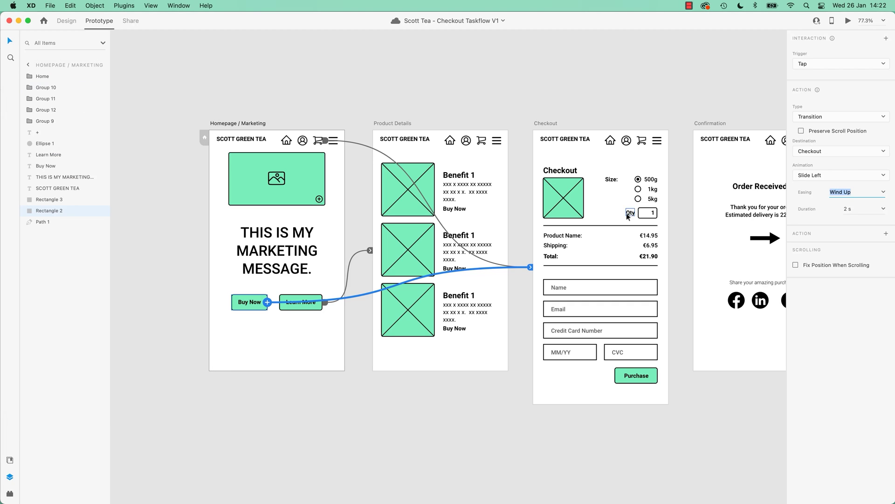
{"action": "left_click", "coordinate": [884, 212]}
{"action": "type", "text": "1"}
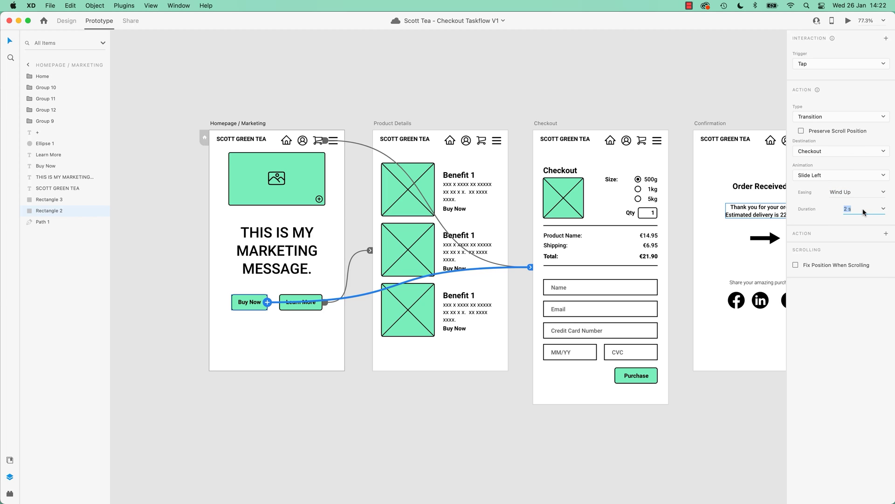
{"action": "key", "text": "Tab"}
Preview the prototype and trigger the Buy Now slide to Checkout.
{"action": "left_click", "coordinate": [848, 21]}
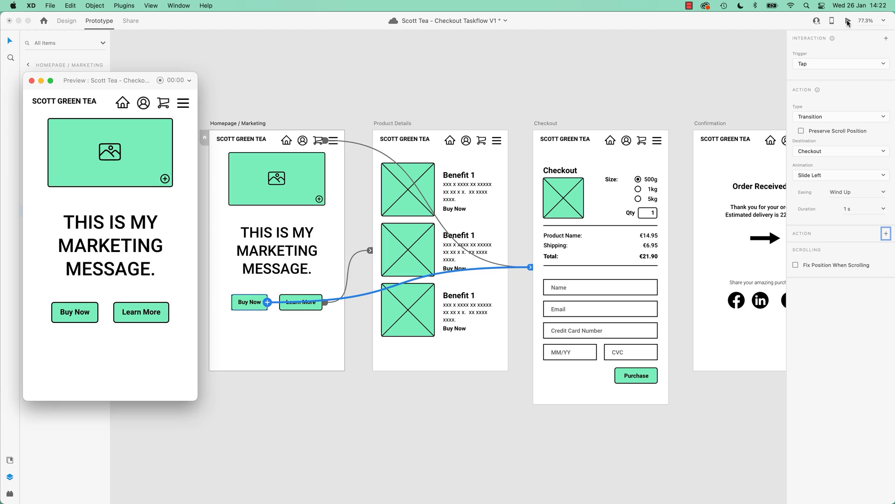
{"action": "left_click", "coordinate": [92, 311]}
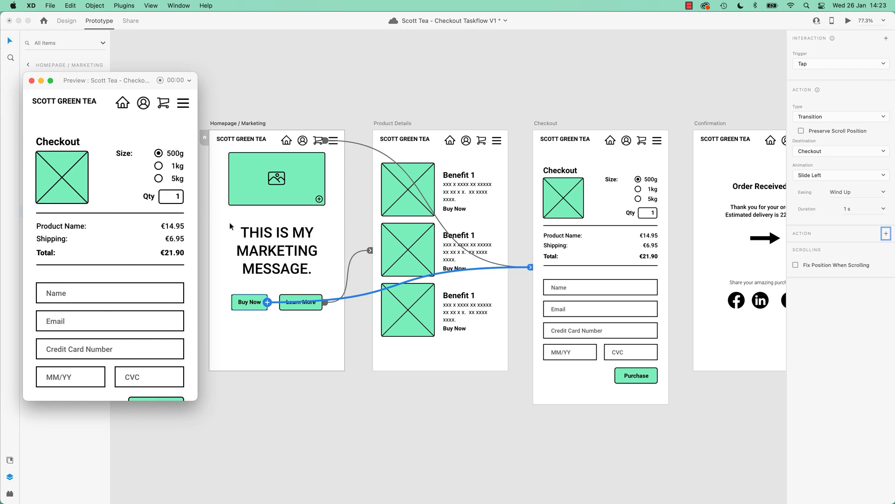
Close the preview window and deselect everything on the canvas.
{"action": "left_click", "coordinate": [31, 81]}
{"action": "left_click", "coordinate": [537, 102]}
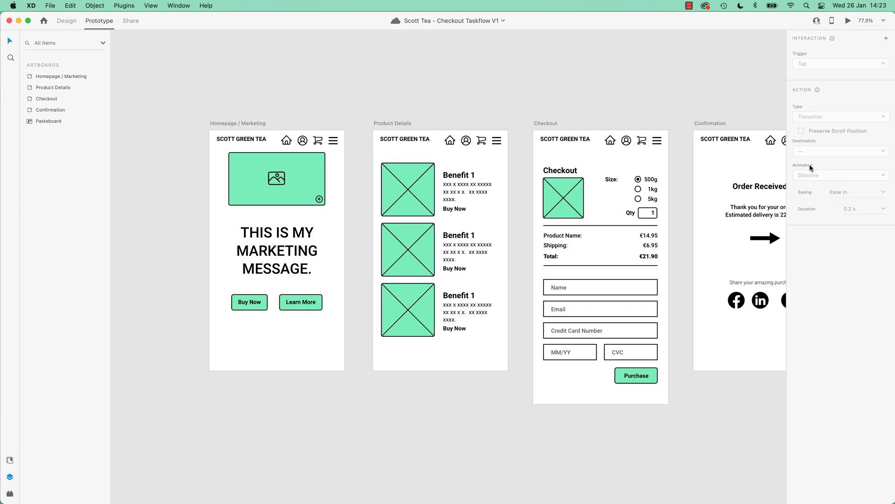